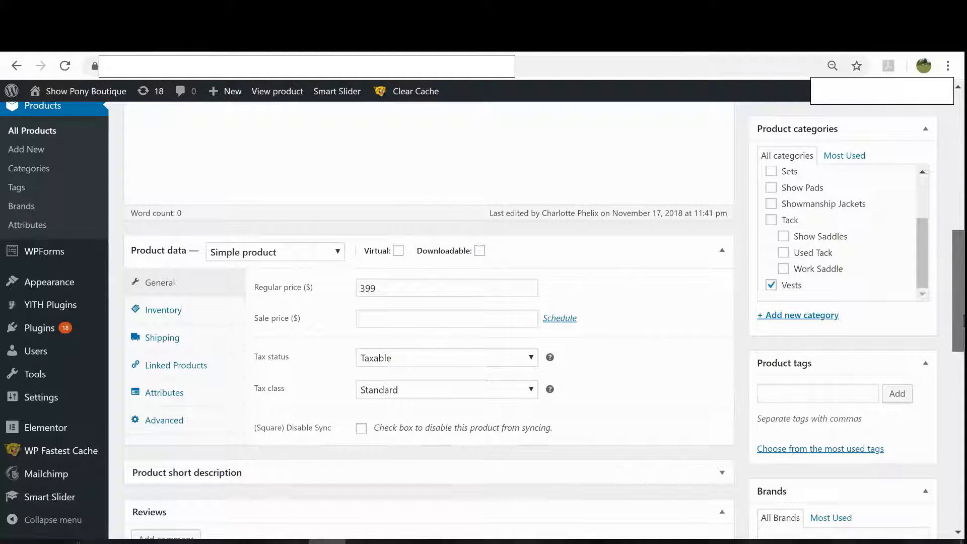
Change the vest's product type from a simple product to Variable product in its product data.
left_click_drag(956, 291, 960, 312)
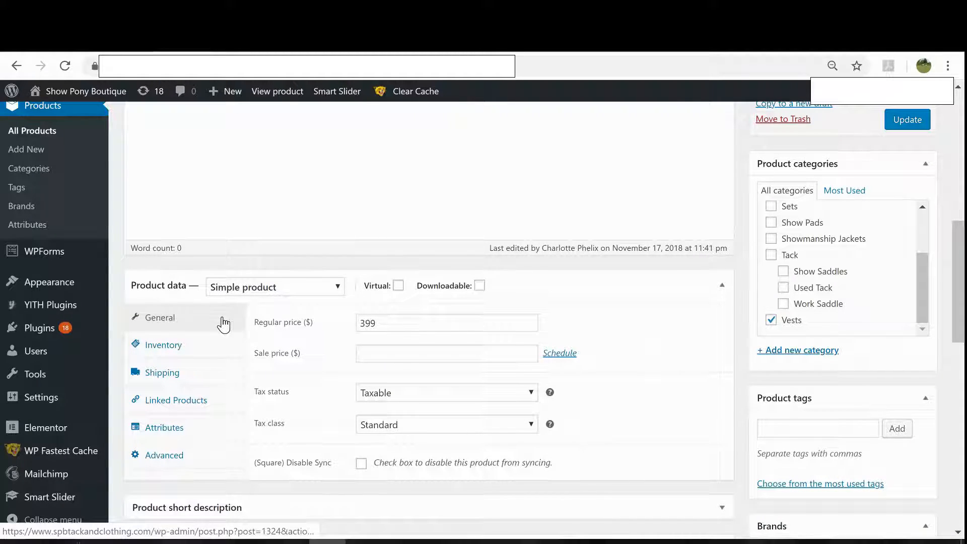
left_click(237, 283)
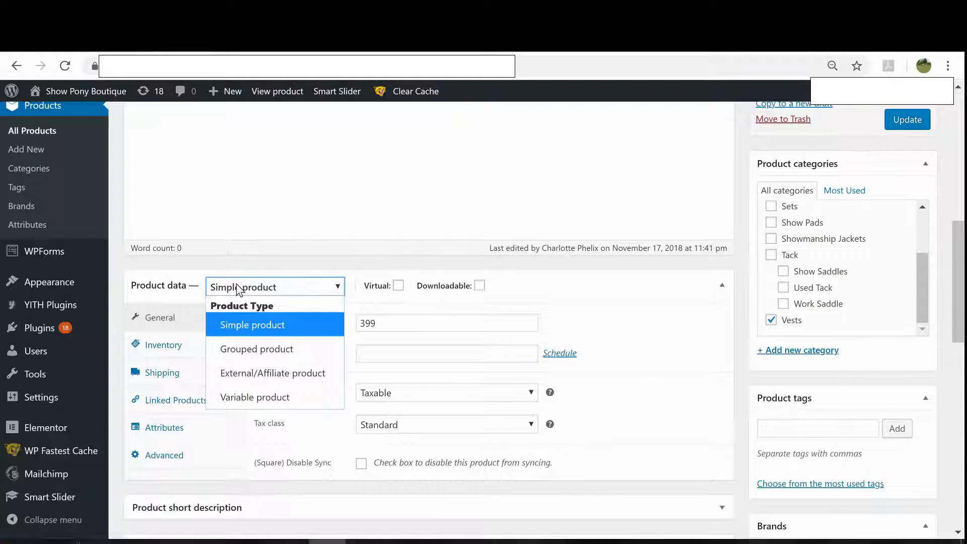
left_click(238, 391)
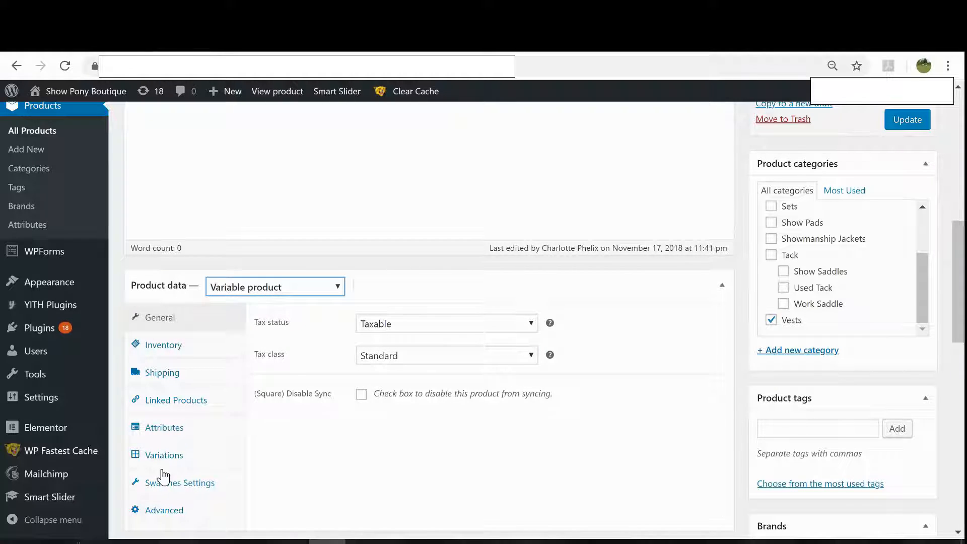
Enable the Size attribute, with values L and XL, for use in variations and save the attributes.
left_click(155, 436)
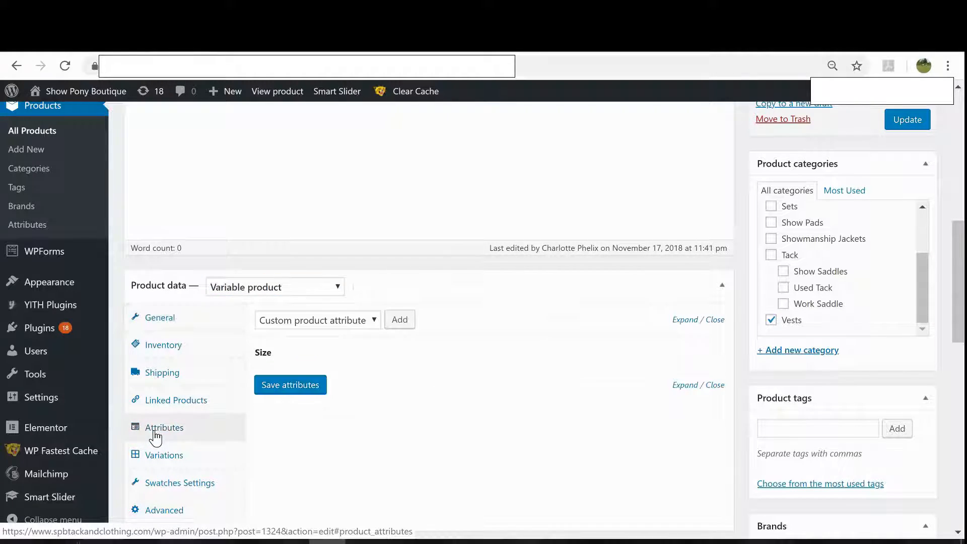
left_click(265, 354)
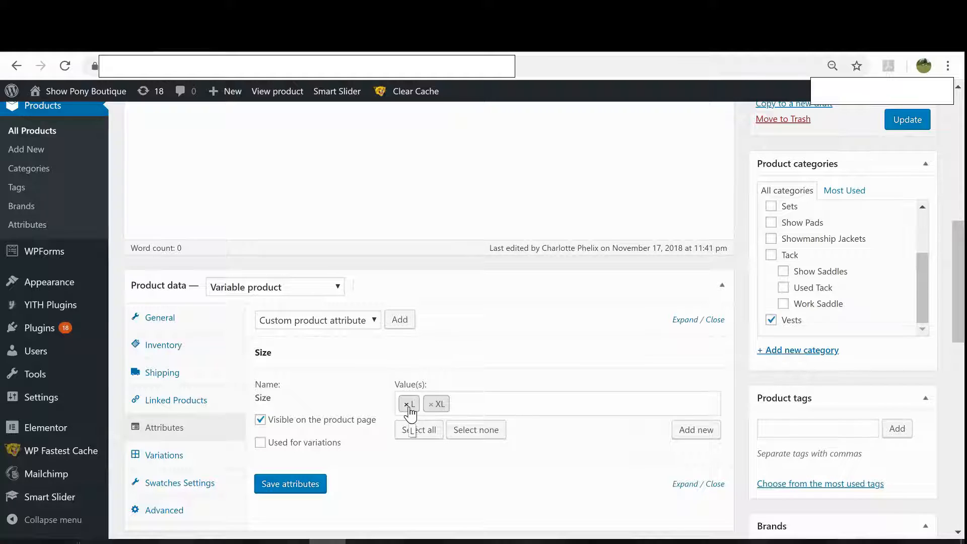
left_click(450, 406)
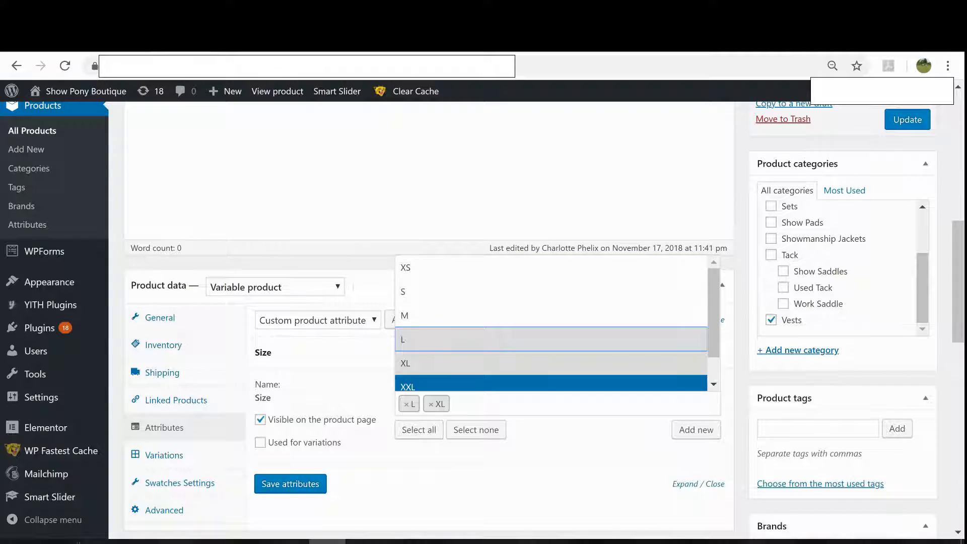
left_click(413, 457)
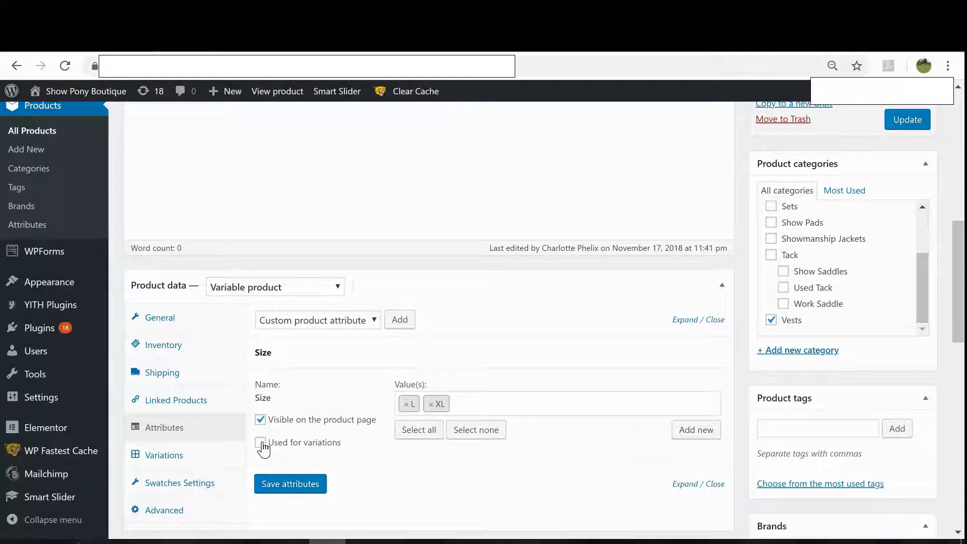
left_click(282, 484)
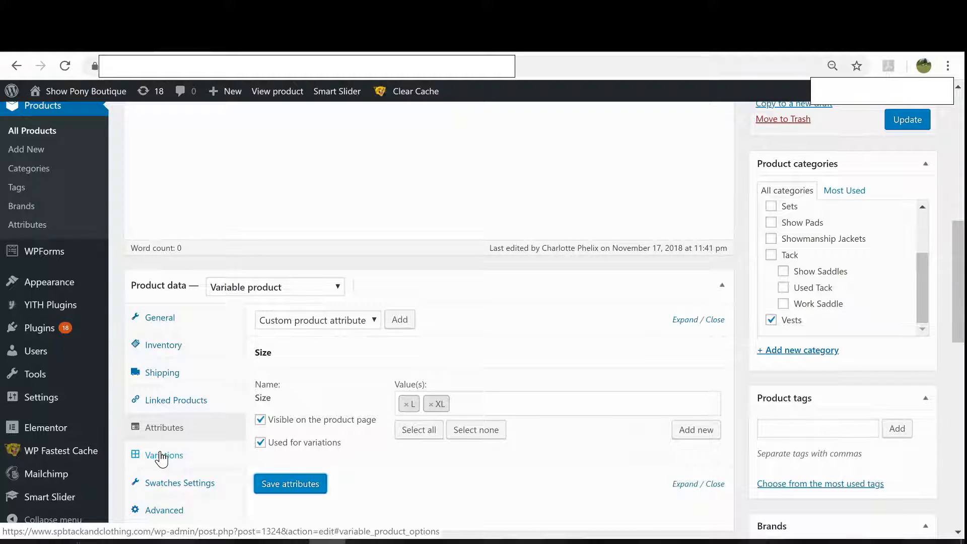
Create the product's variations from all attributes and accept the confirmations.
left_click(161, 457)
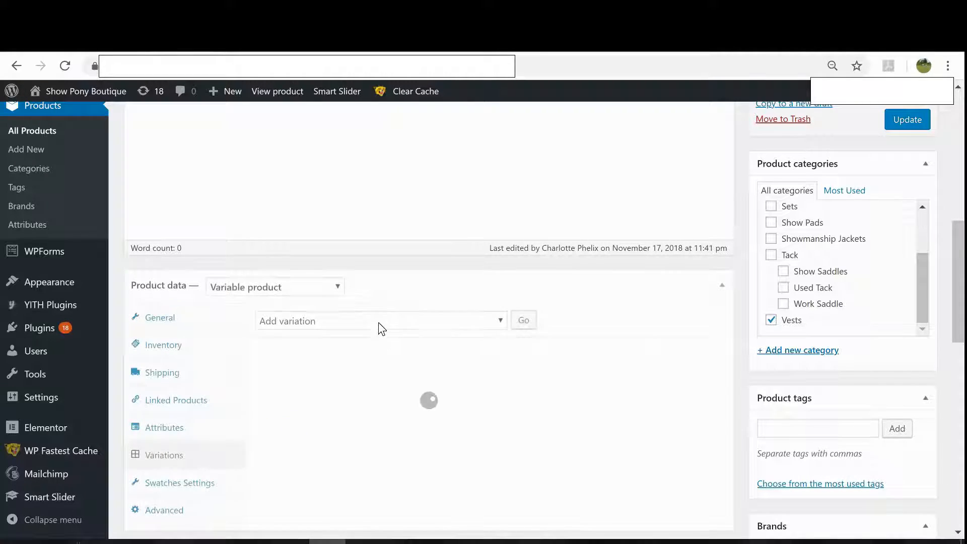
left_click(364, 323)
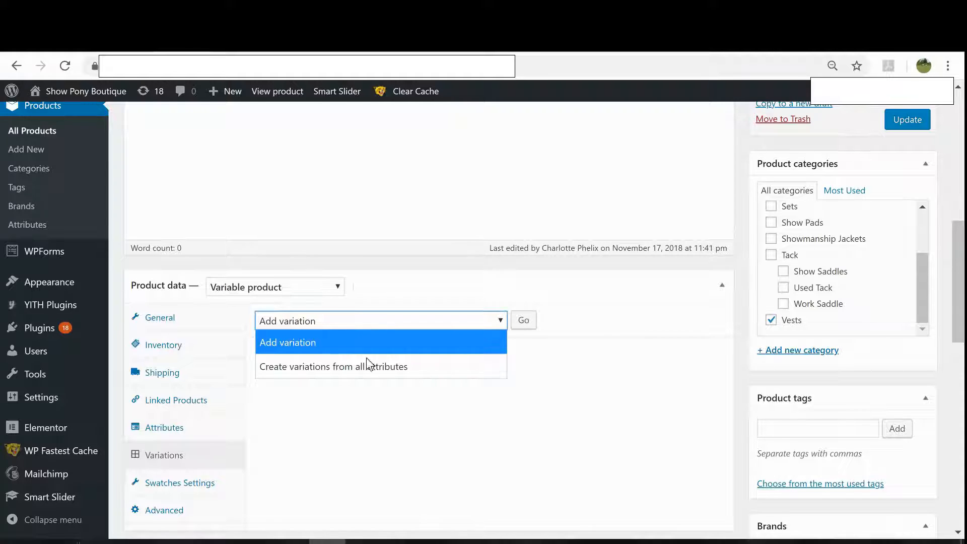
left_click(334, 367)
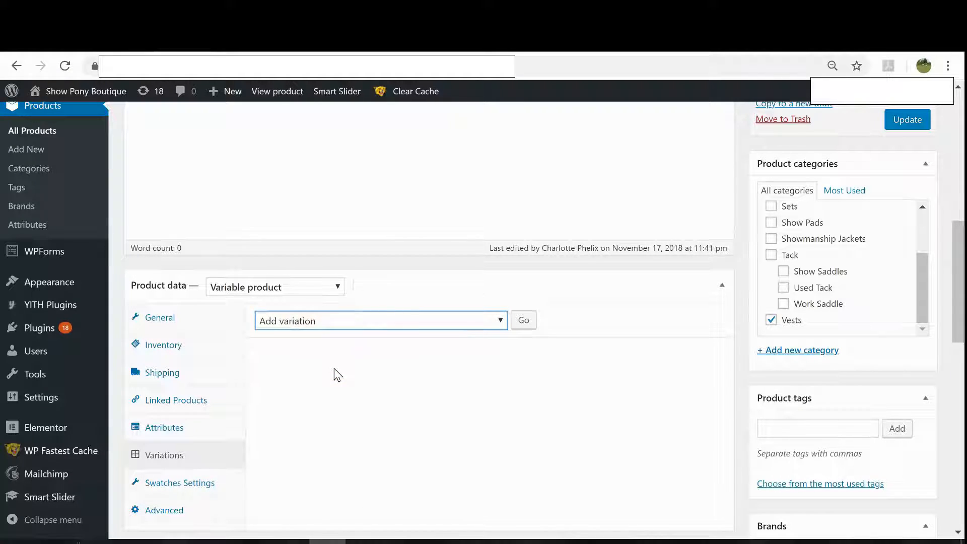
left_click(526, 325)
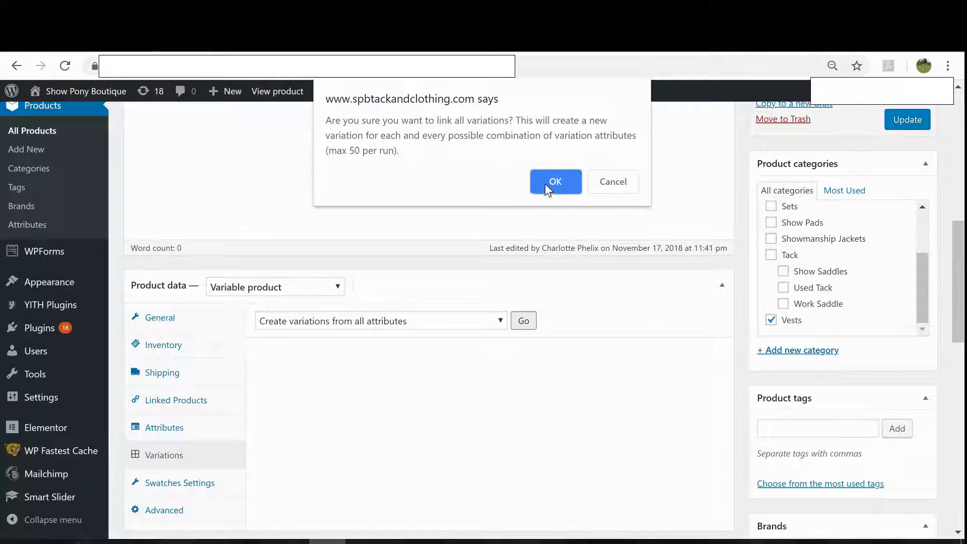
left_click(553, 182)
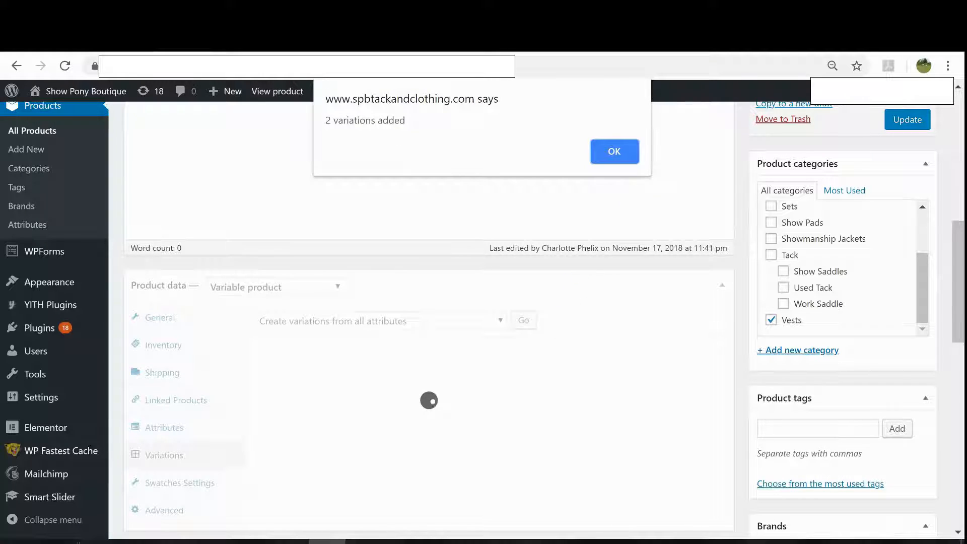
left_click(625, 163)
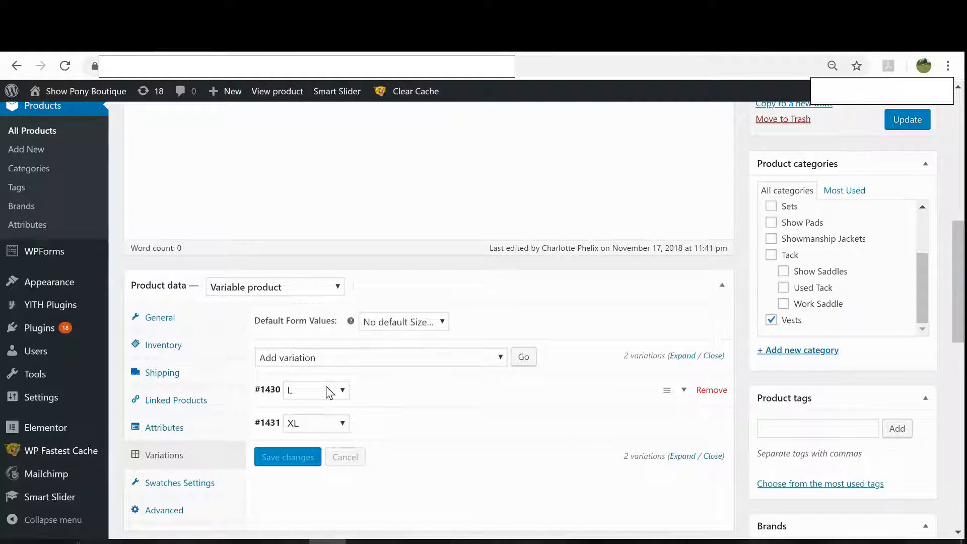
Examine the L variation's settings, including its regular price field and removal option, leaving the variation in place and collapsed.
left_click(330, 391)
left_click(327, 390)
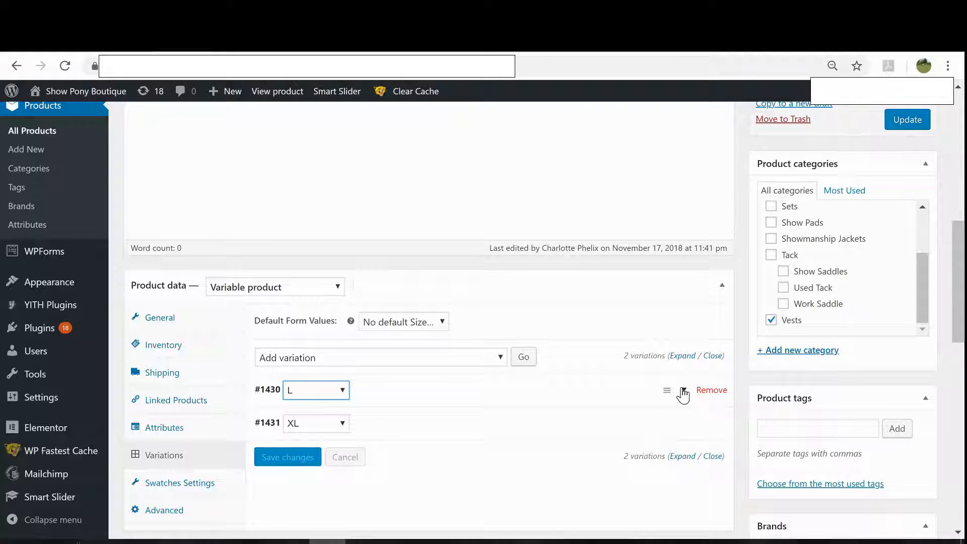
left_click(683, 391)
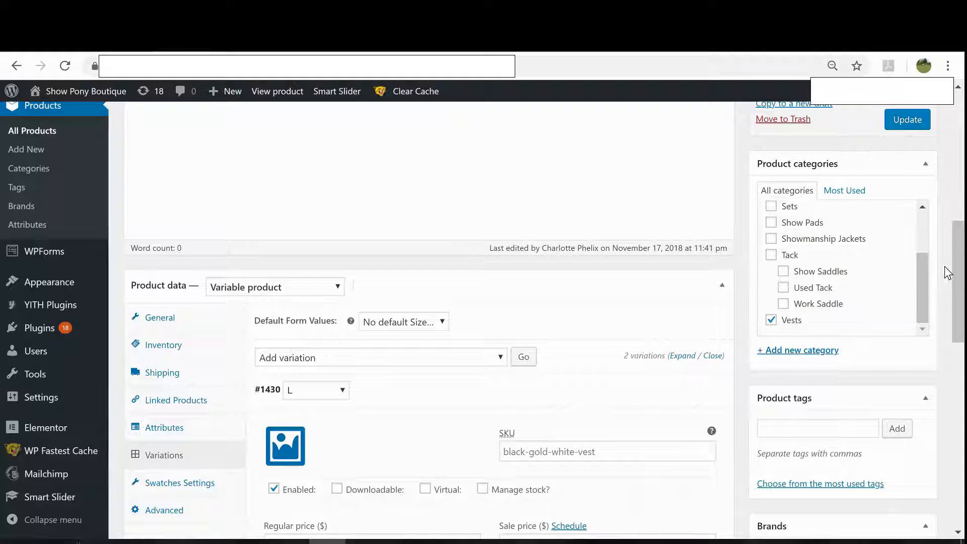
left_click_drag(962, 267, 962, 316)
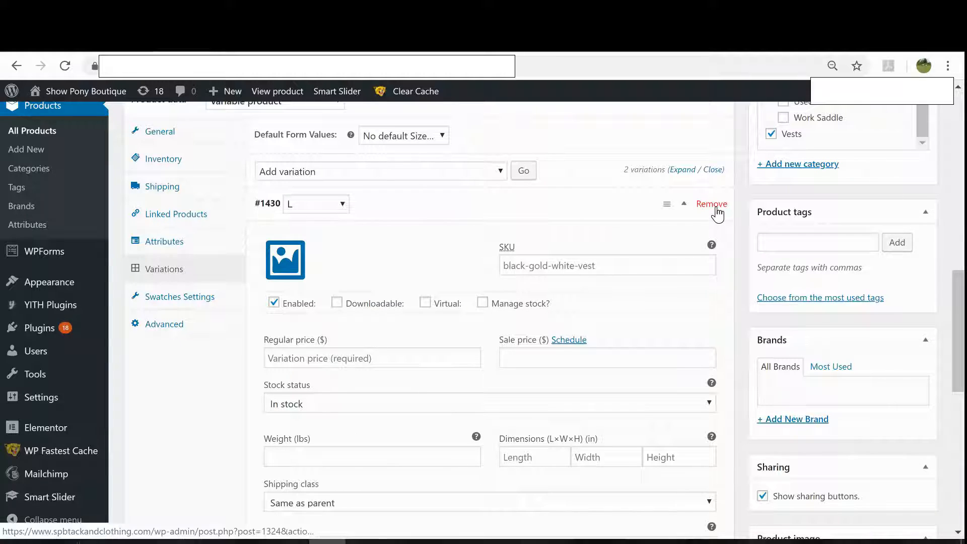
left_click(717, 208)
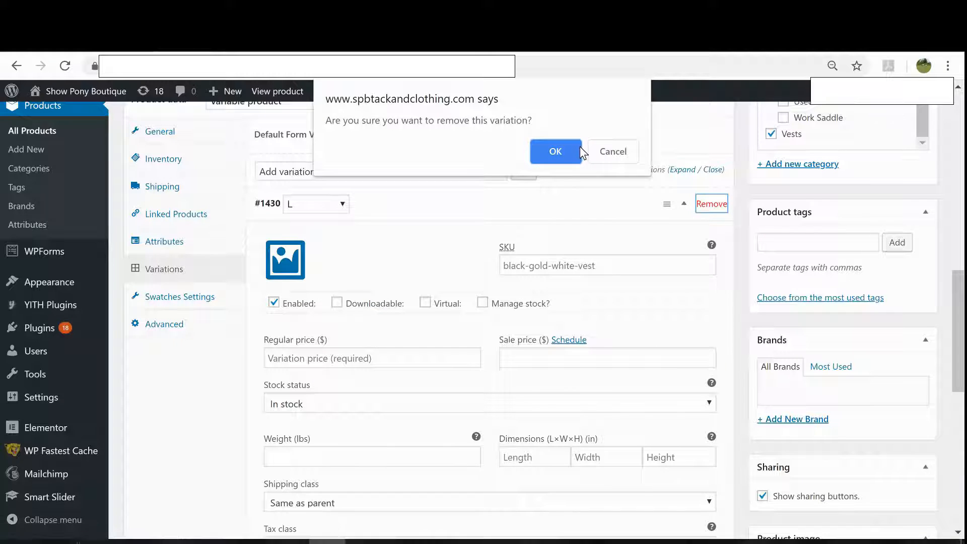
left_click(613, 152)
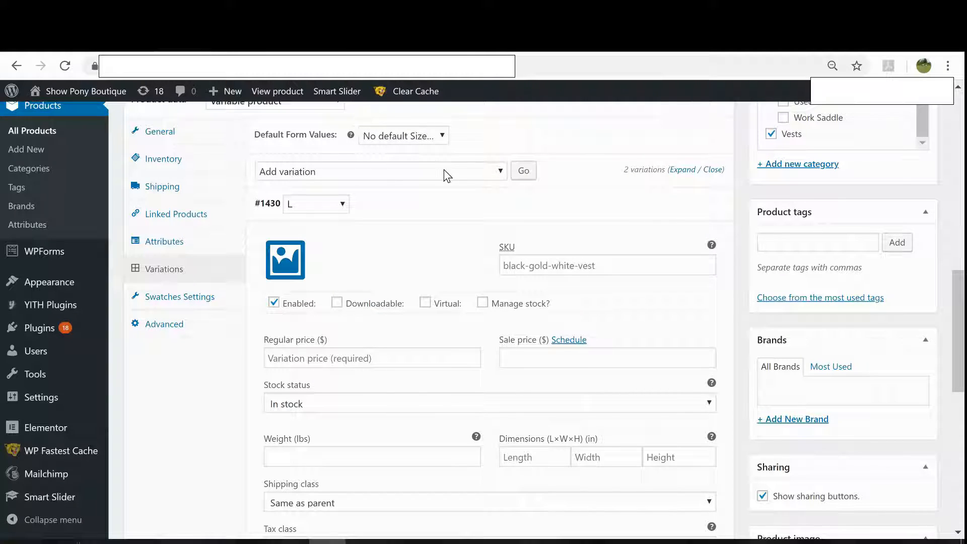
mouse_move(663, 210)
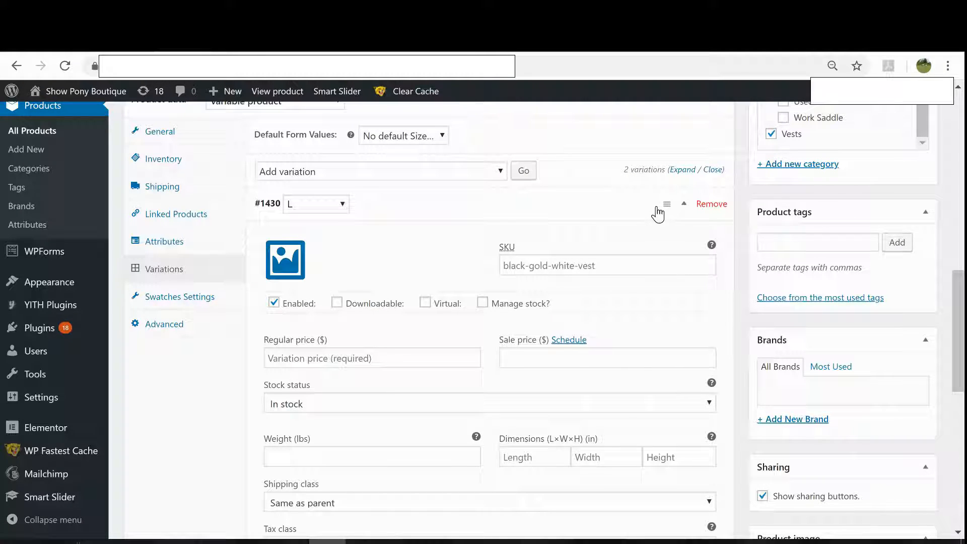
left_click(683, 205)
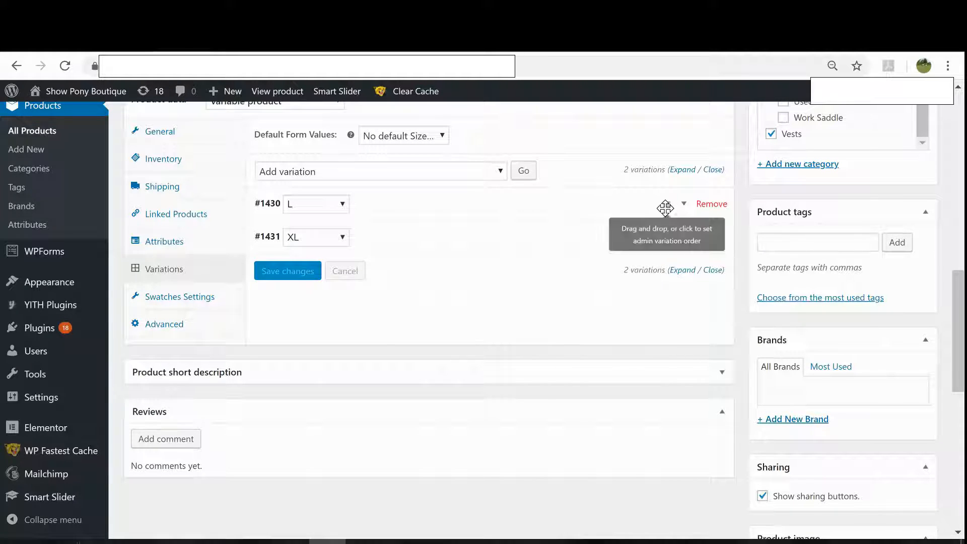
left_click(684, 205)
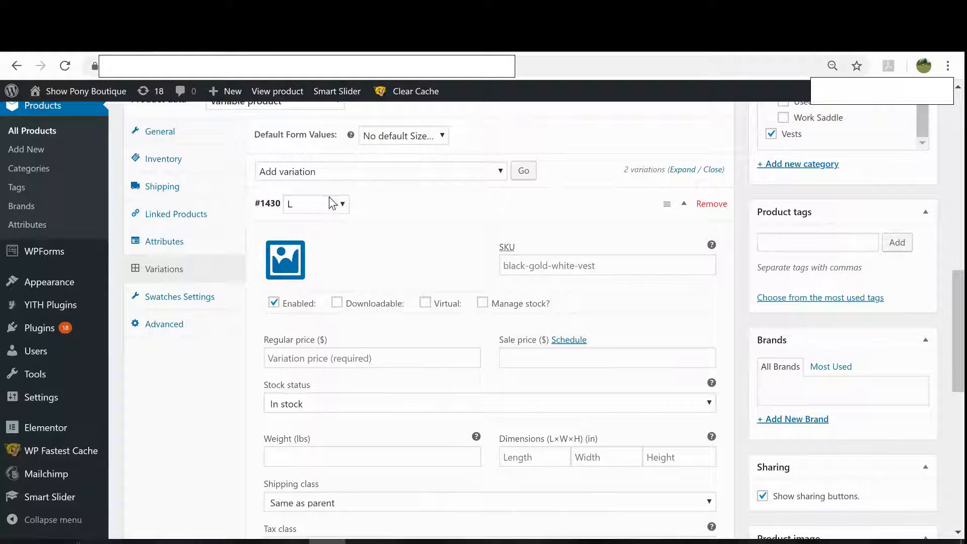
left_click(371, 358)
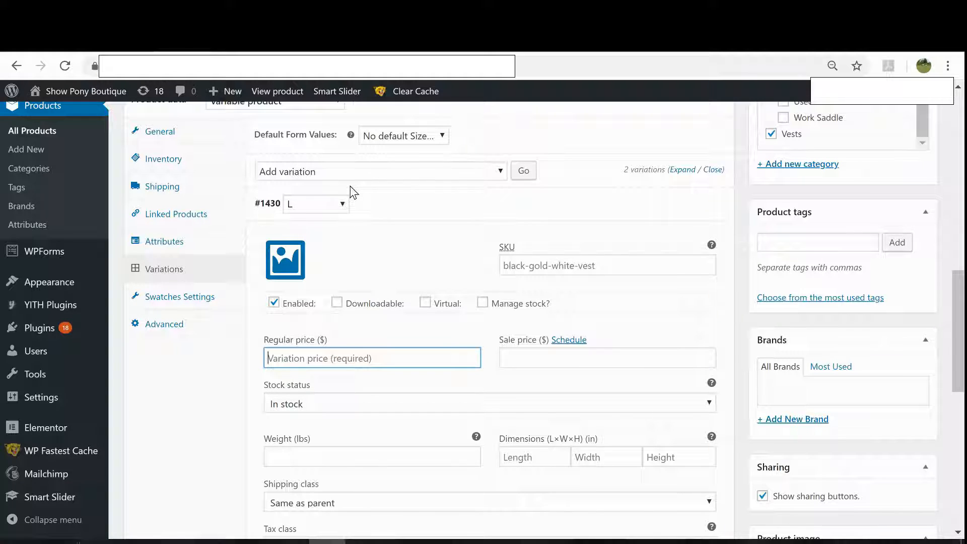
left_click(684, 208)
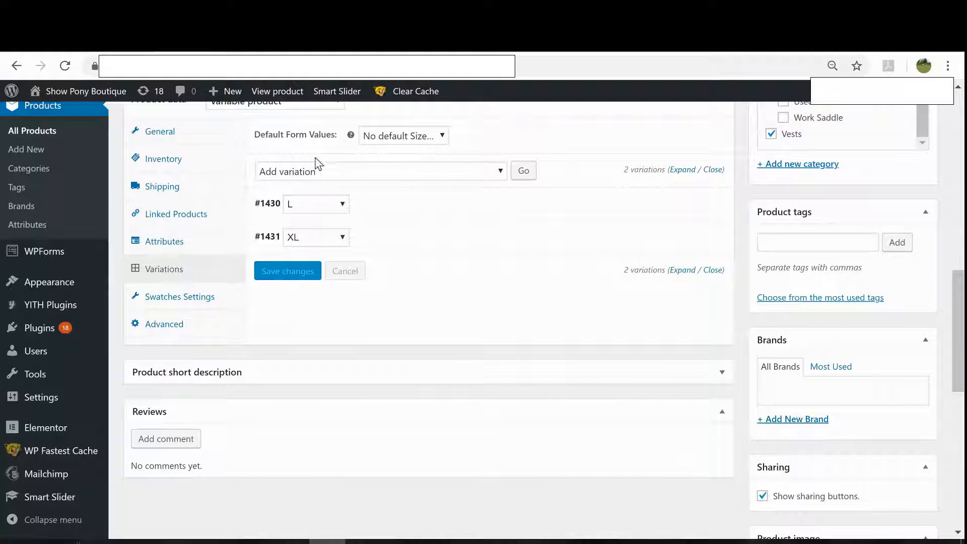
Bulk-set the regular price of all variations to 199 and update the product.
left_click(501, 172)
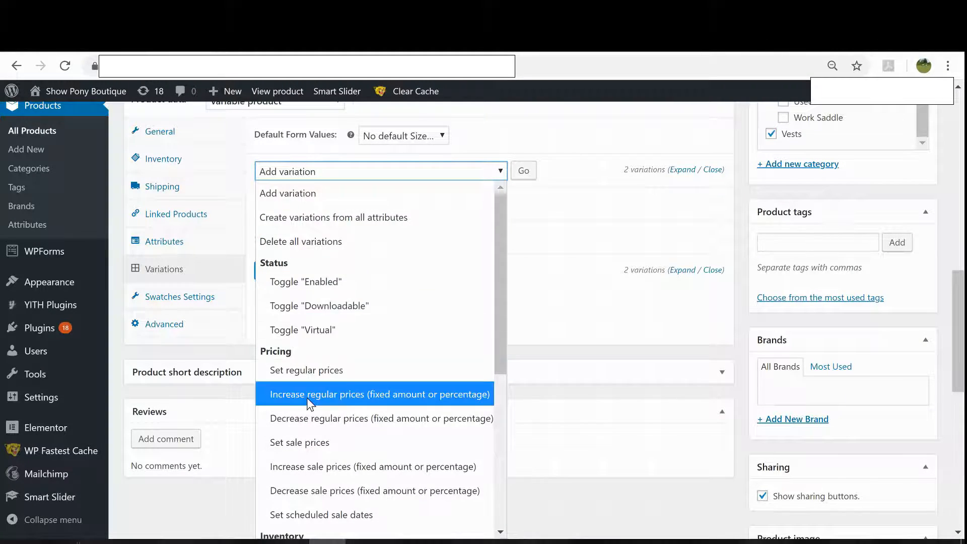
left_click(301, 370)
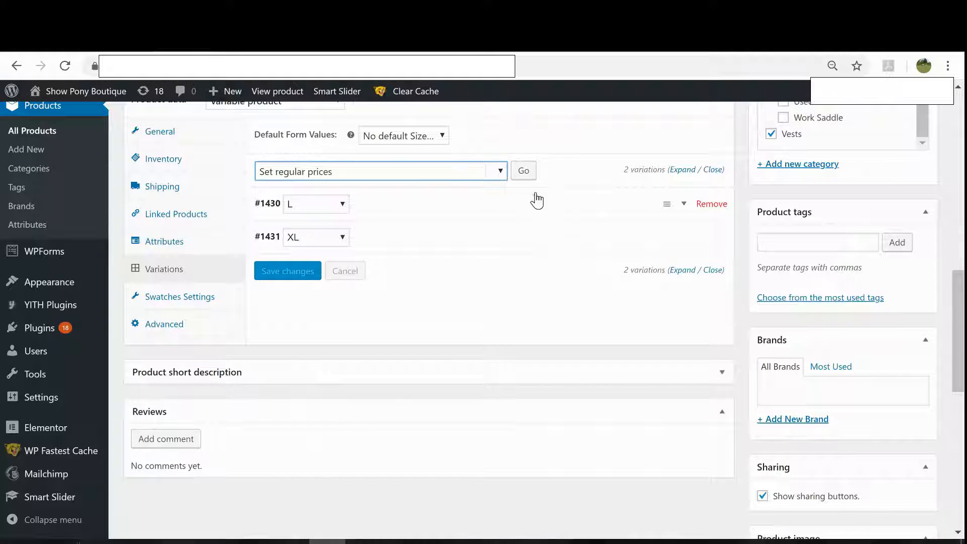
left_click(523, 174)
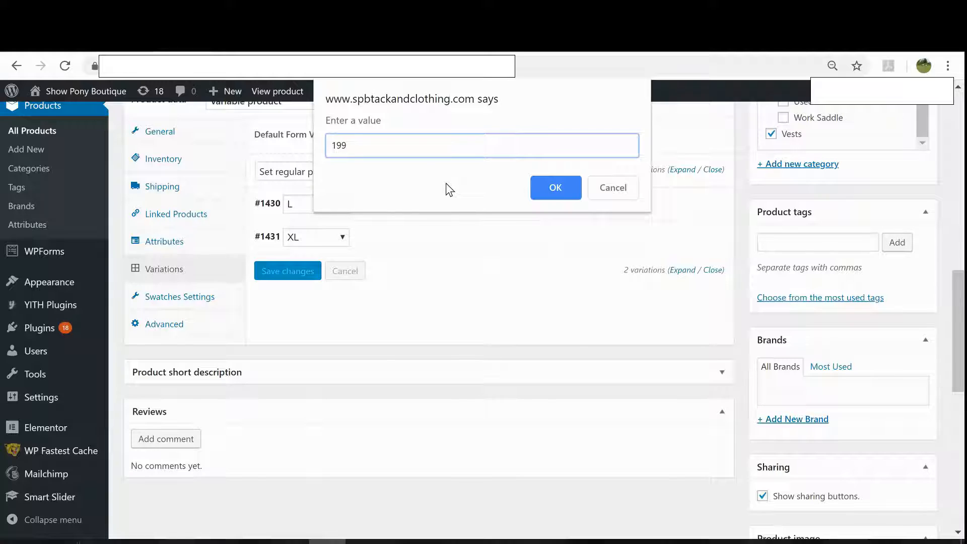
left_click(551, 186)
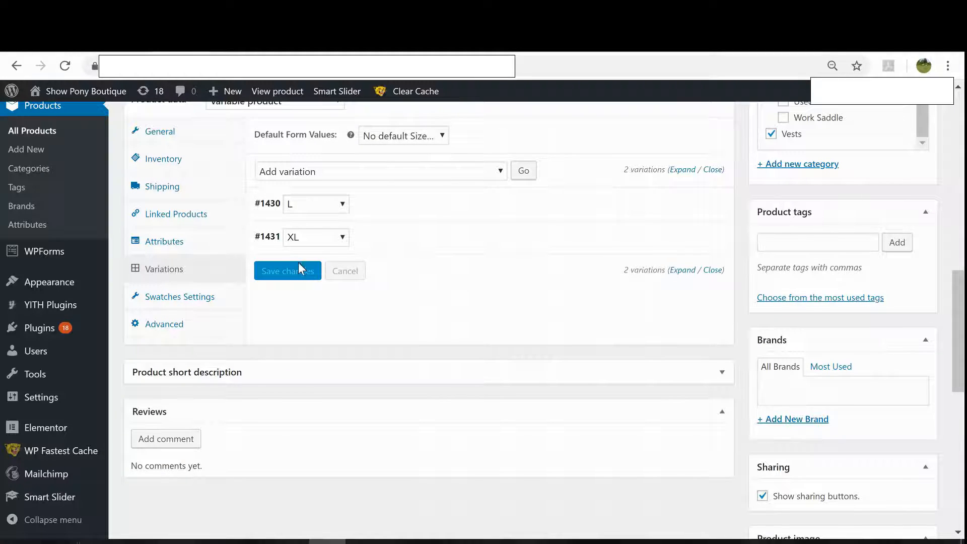
left_click_drag(960, 305, 960, 206)
left_click(905, 308)
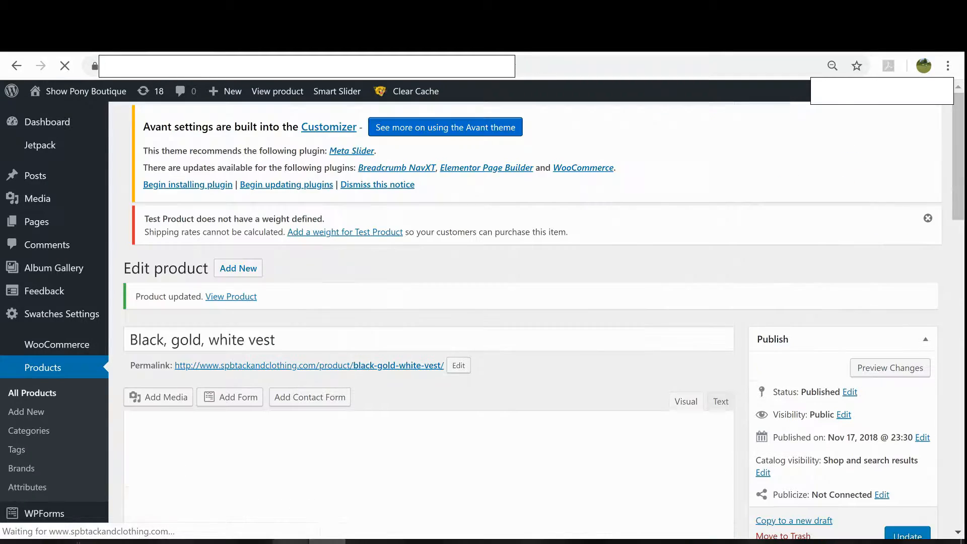
Switch to the vest's shop page in Firefox and reload it to check the size options and price.
mouse_move(291, 541)
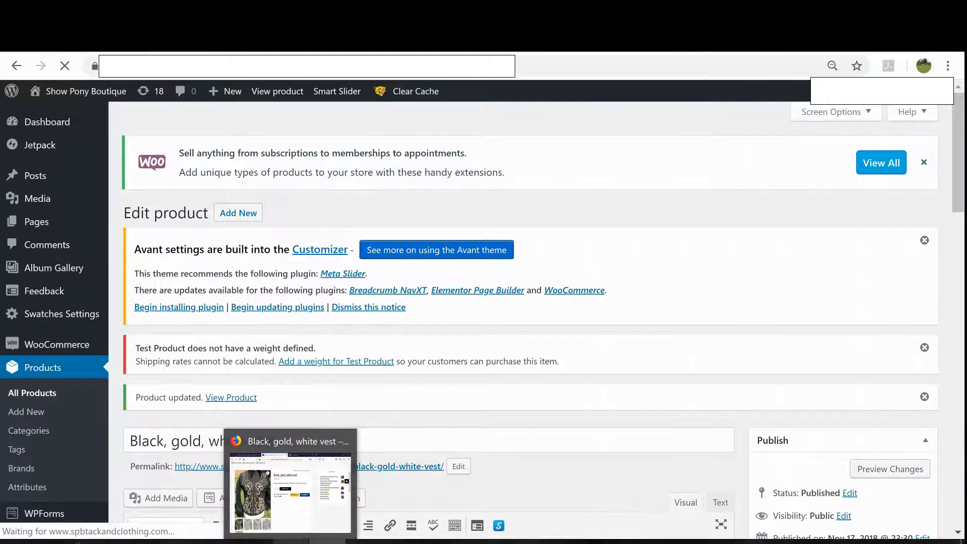
left_click(291, 541)
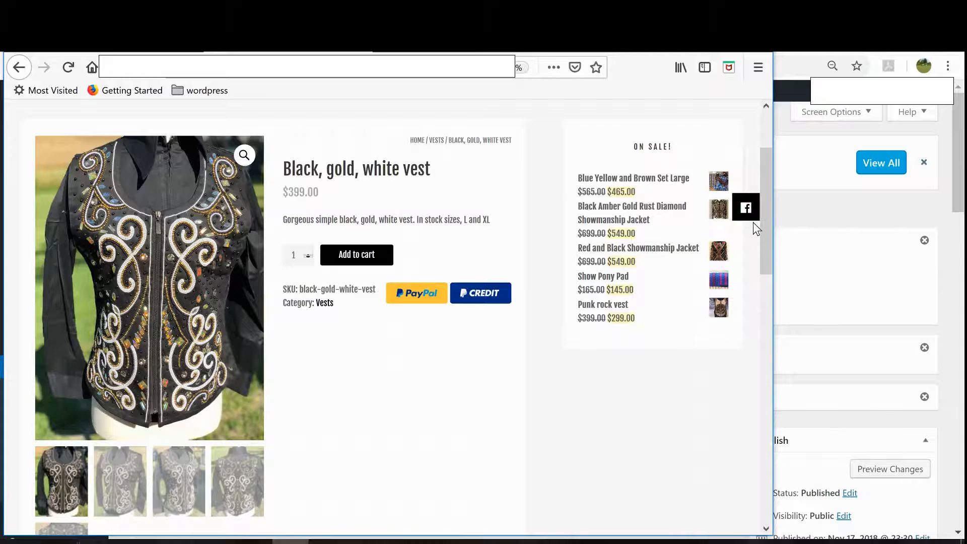
left_click_drag(766, 231, 769, 291)
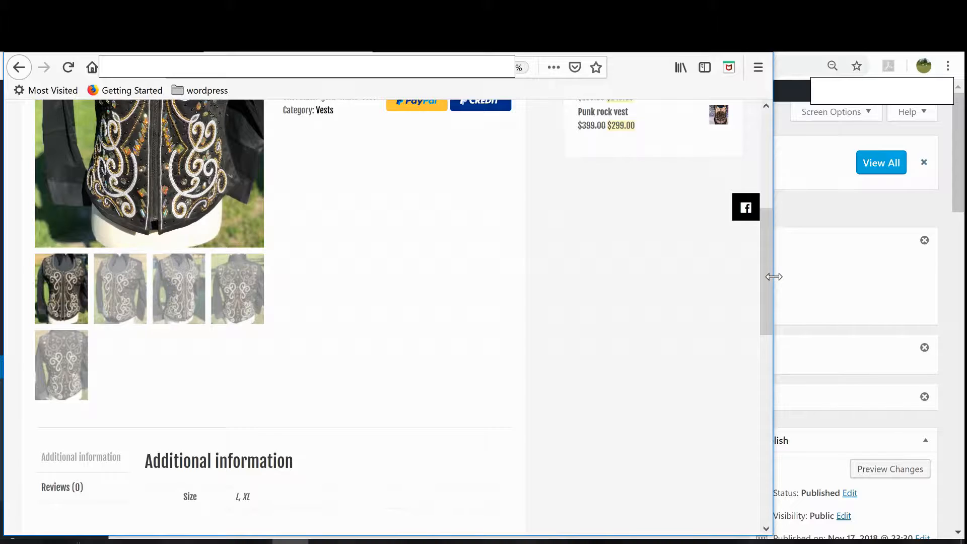
left_click_drag(766, 283, 760, 211)
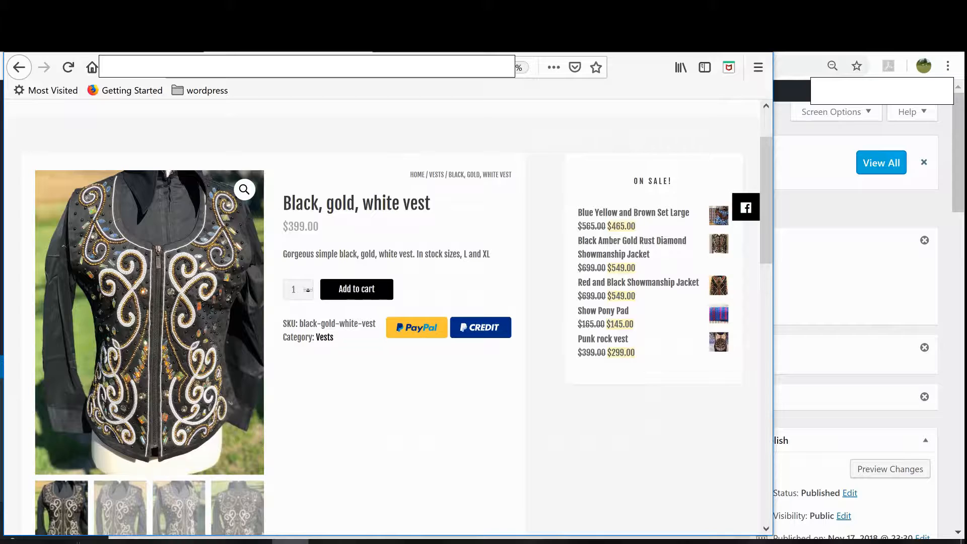
left_click(67, 67)
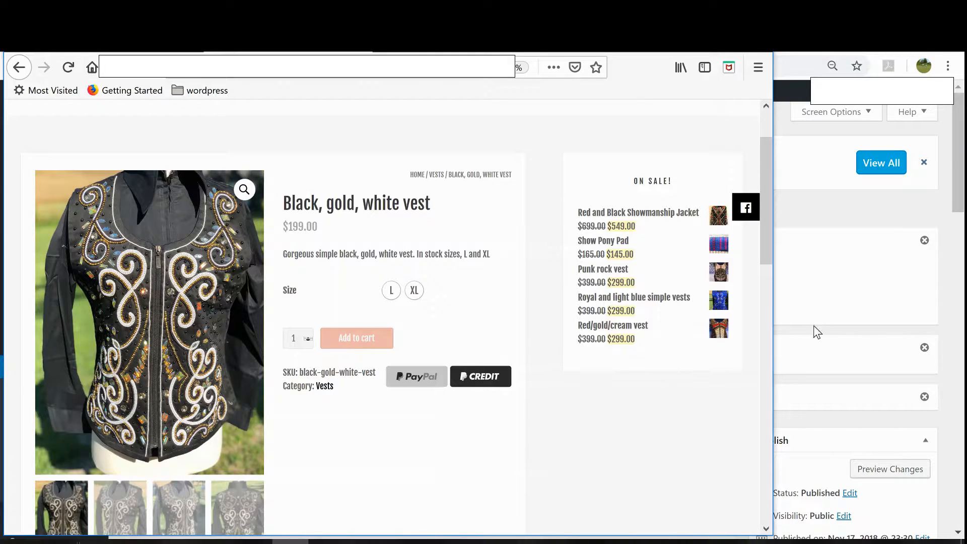
Return to the vest's edit page in Chrome and go to its product data settings.
left_click(902, 227)
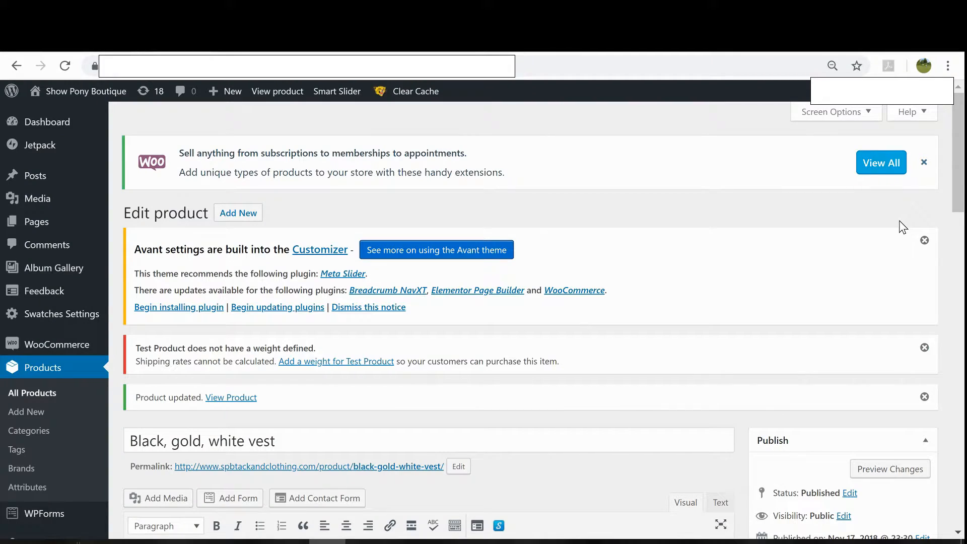
scroll(962, 196, "down", 4)
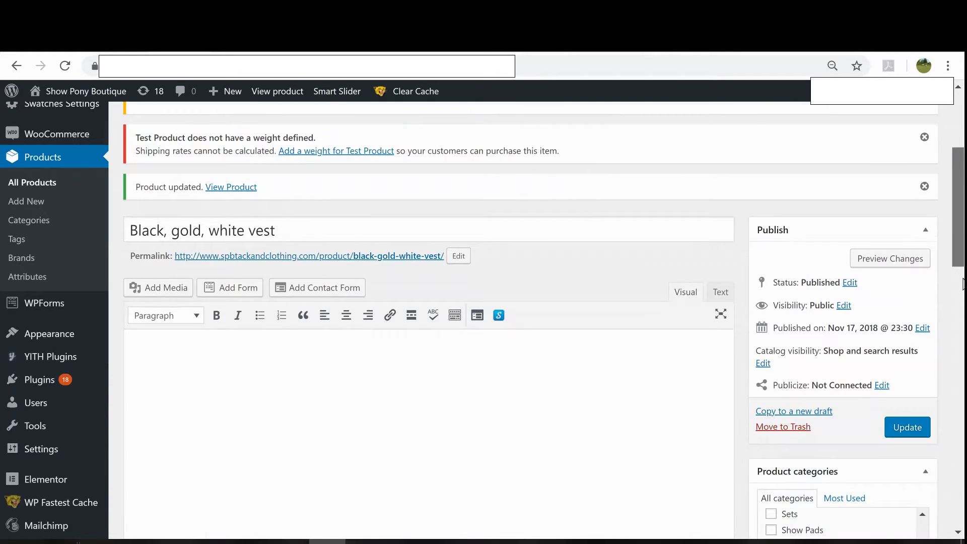
scroll(962, 284, "down", 7)
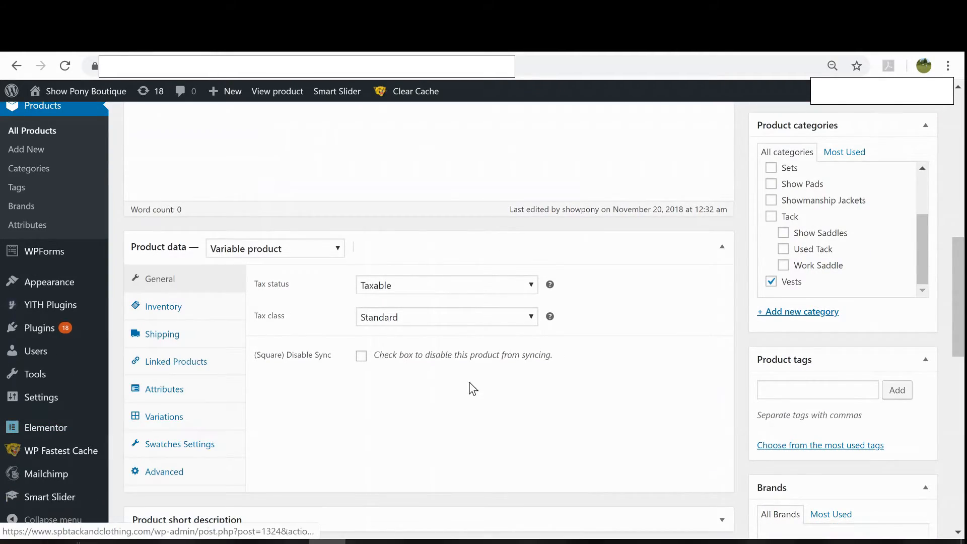